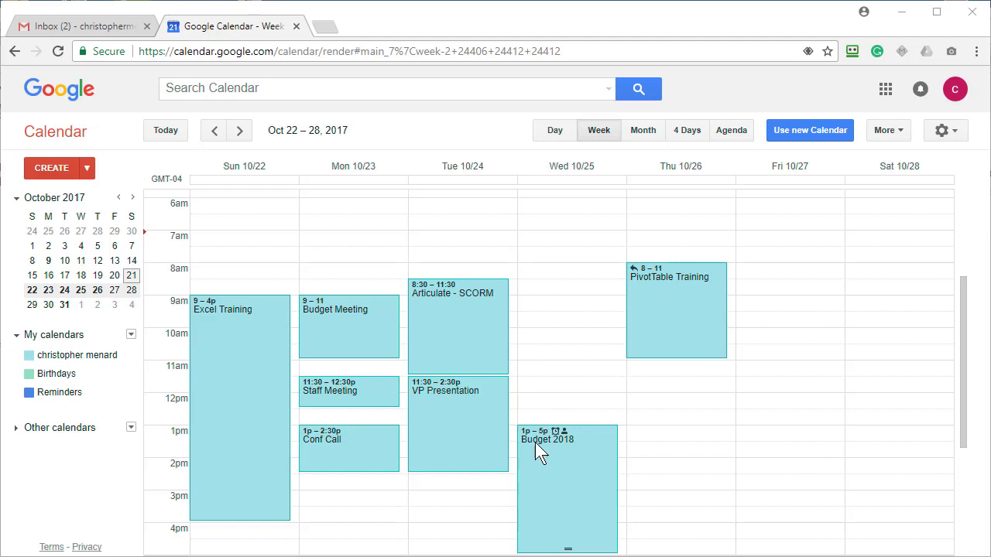
# Step: Examine the details of the Budget 2018, Articulate - SCORM and PivotTable Training events in the classic week view
pyautogui.click(555, 459)
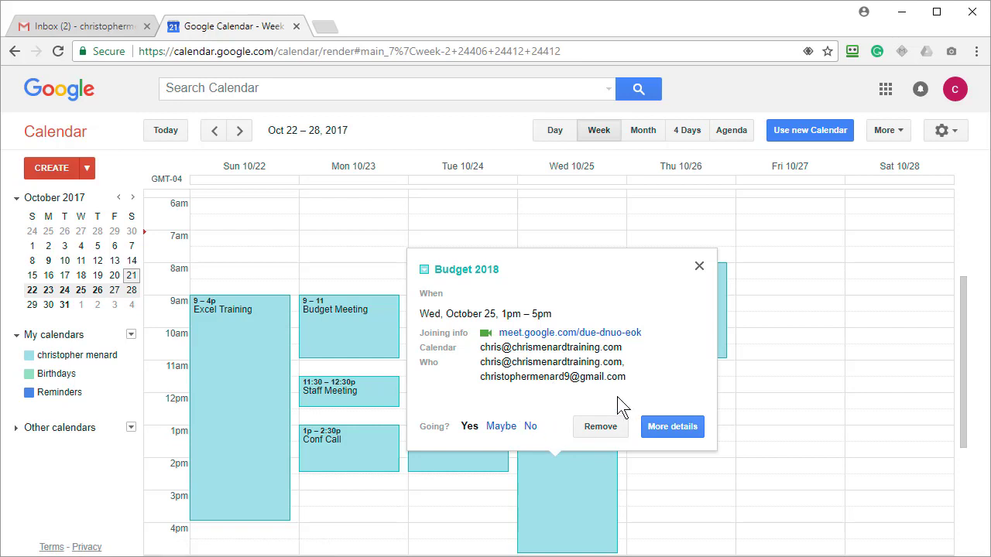
pyautogui.doubleClick(561, 384)
pyautogui.click(651, 372)
pyautogui.click(699, 268)
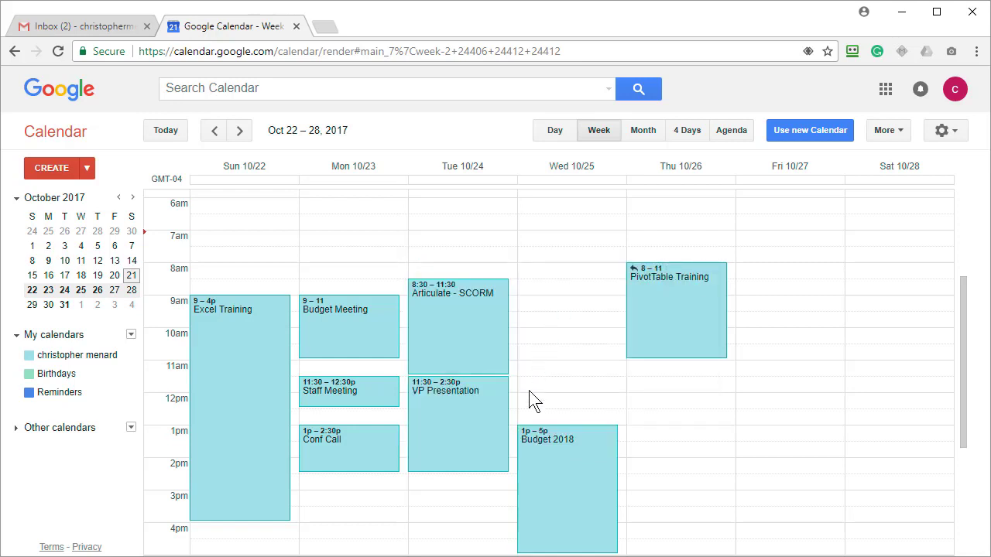
pyautogui.click(450, 338)
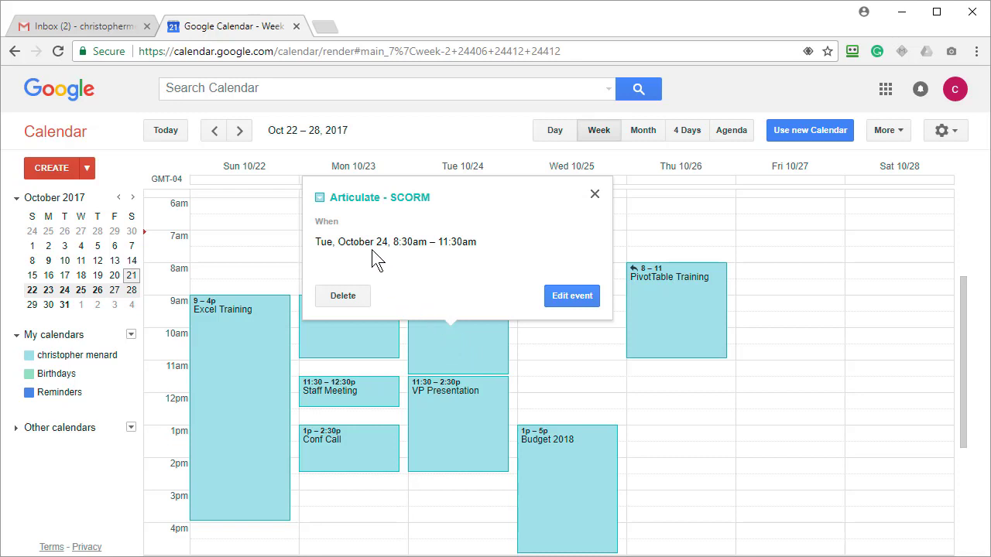
pyautogui.click(595, 193)
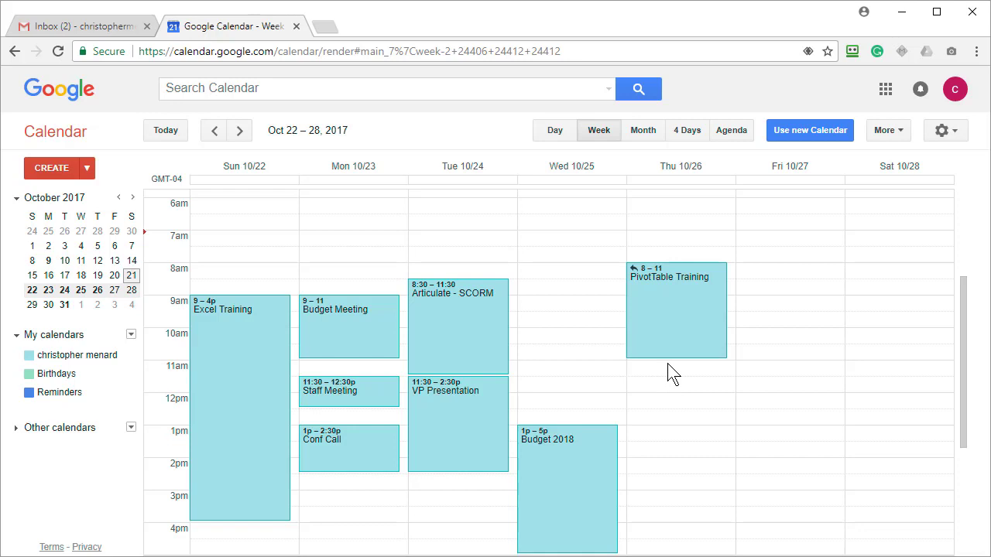
pyautogui.click(669, 323)
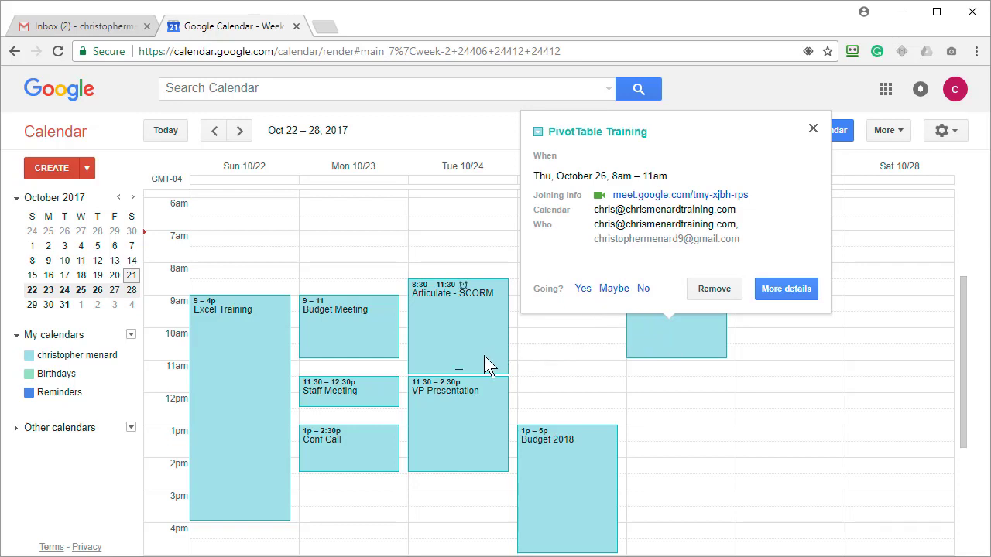
pyautogui.click(813, 129)
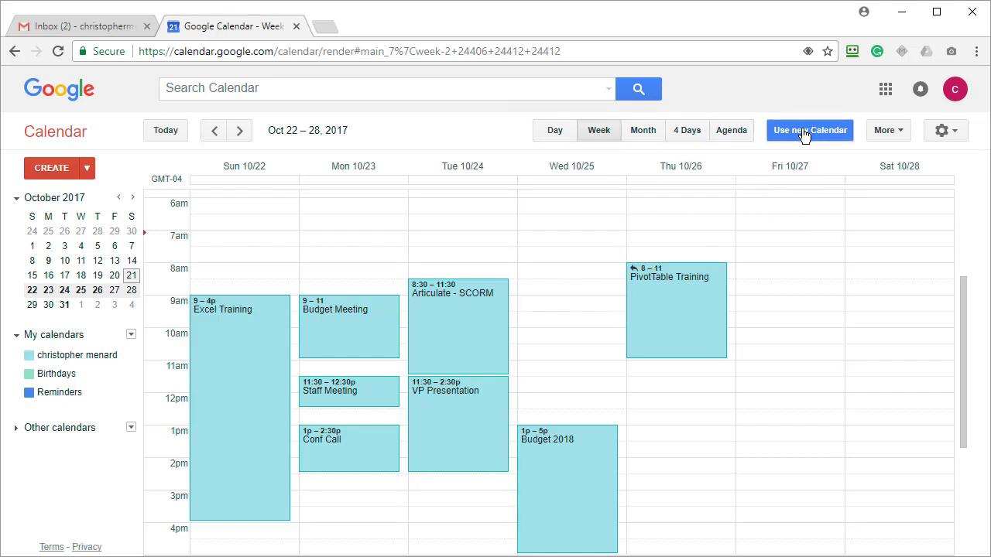
# Step: Upgrade to the new Calendar design and go to the week of October 22–28, 2017
pyautogui.moveTo(815, 139)
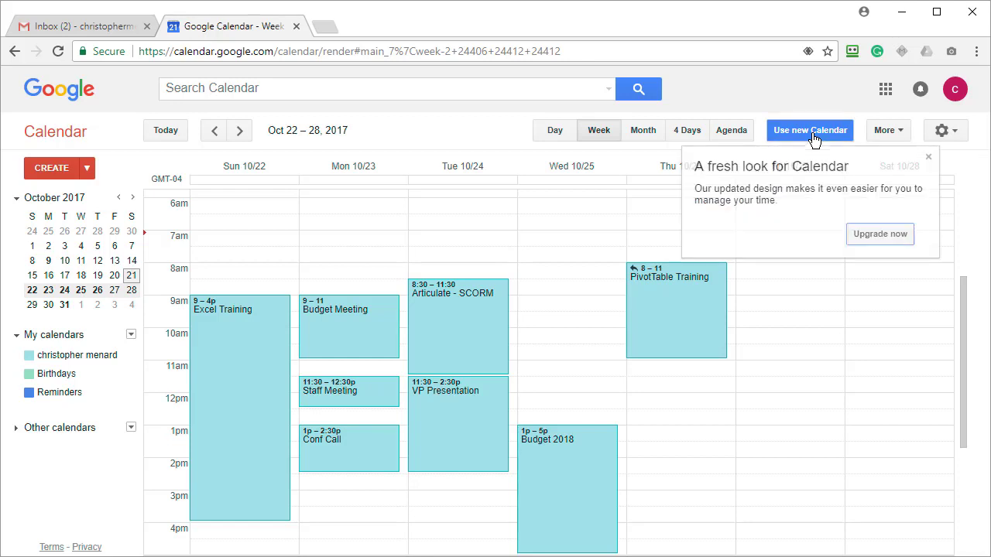
pyautogui.click(881, 236)
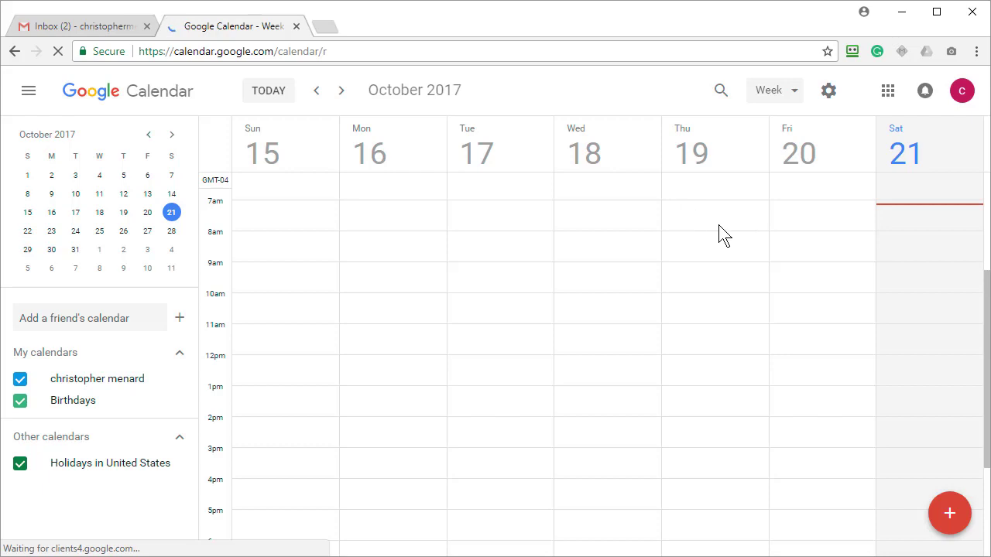
pyautogui.click(341, 91)
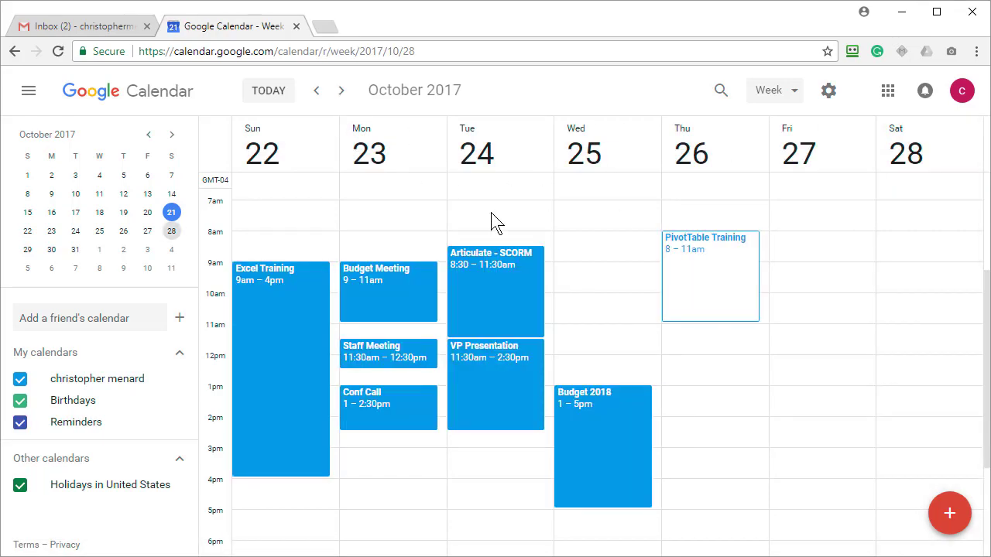
# Step: Respond Maybe to the PivotTable Training invitation on October 26, and change the response to Yes
pyautogui.click(705, 284)
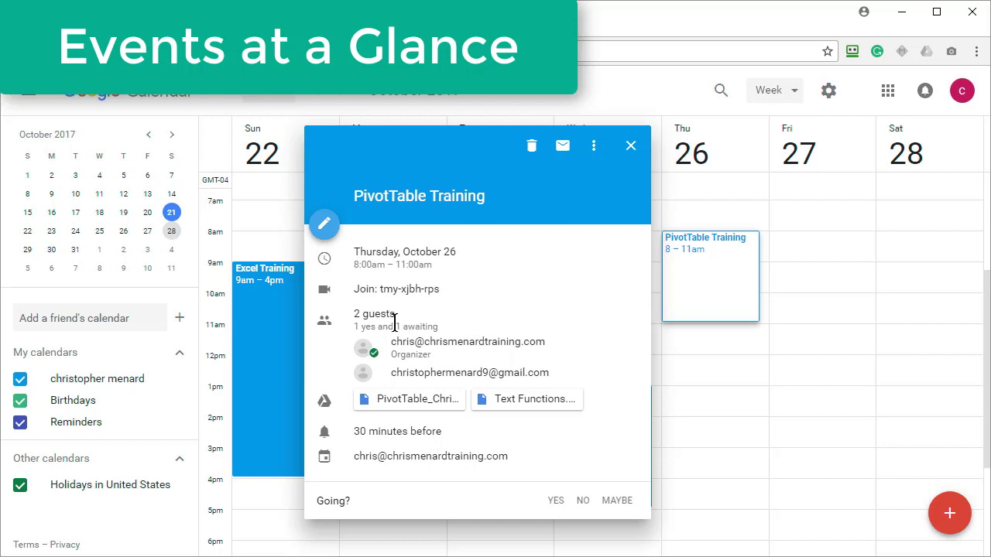
pyautogui.moveTo(428, 346)
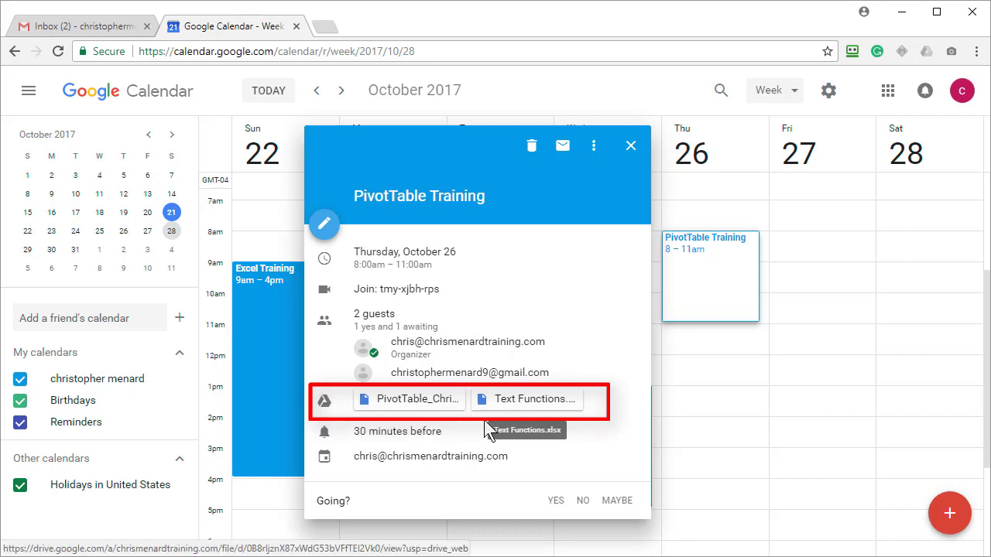
pyautogui.click(617, 501)
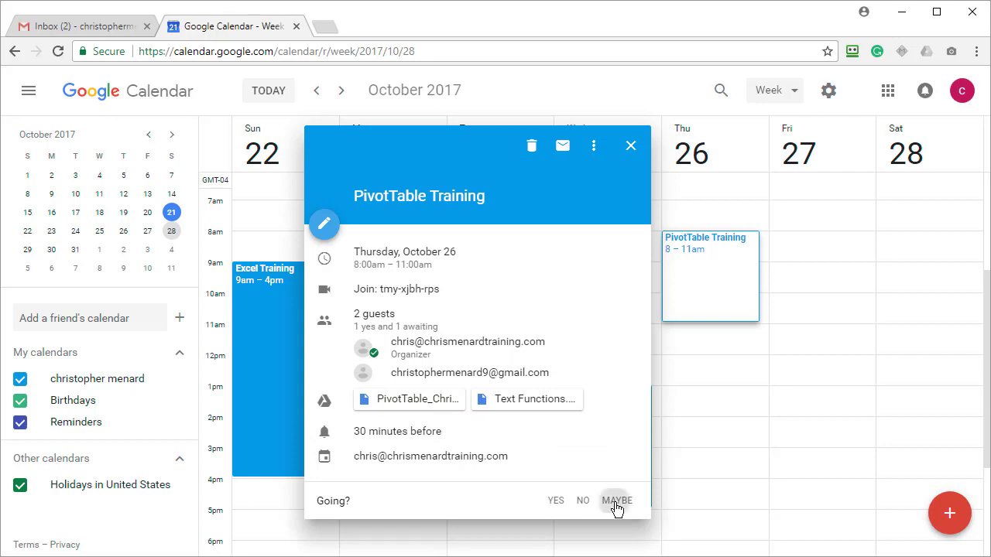
pyautogui.click(710, 291)
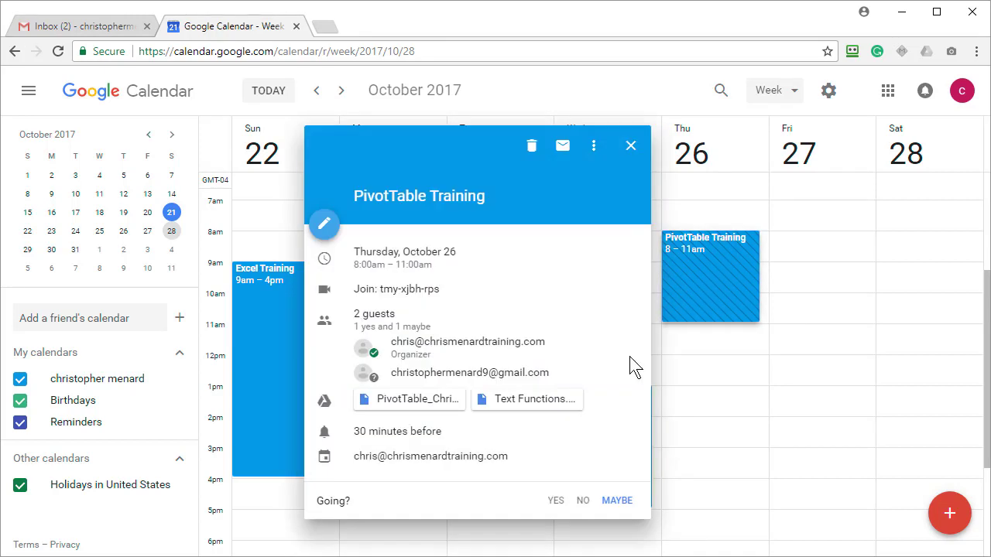
pyautogui.click(556, 503)
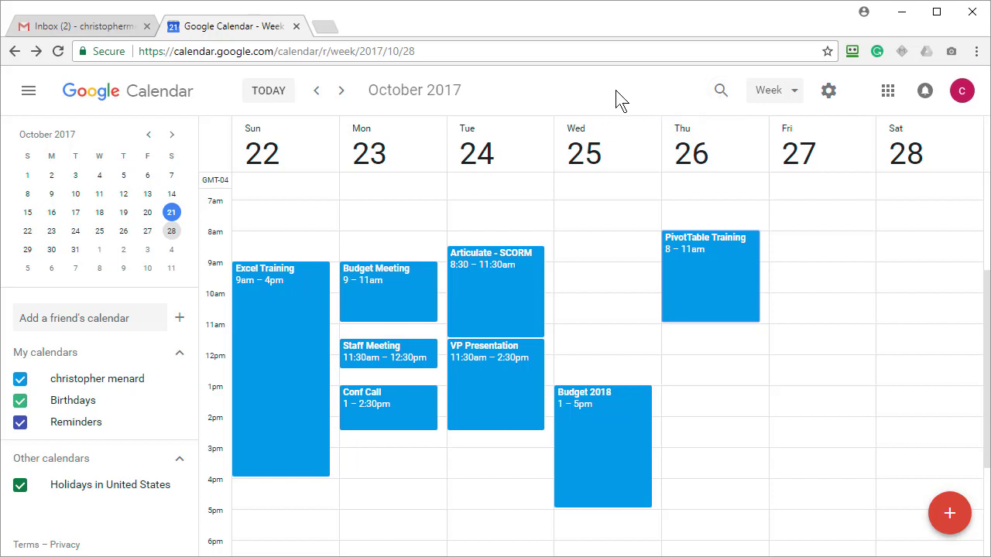
# Step: Look at the calendar in Day, Month and Year views, and return to the Week view
pyautogui.click(774, 102)
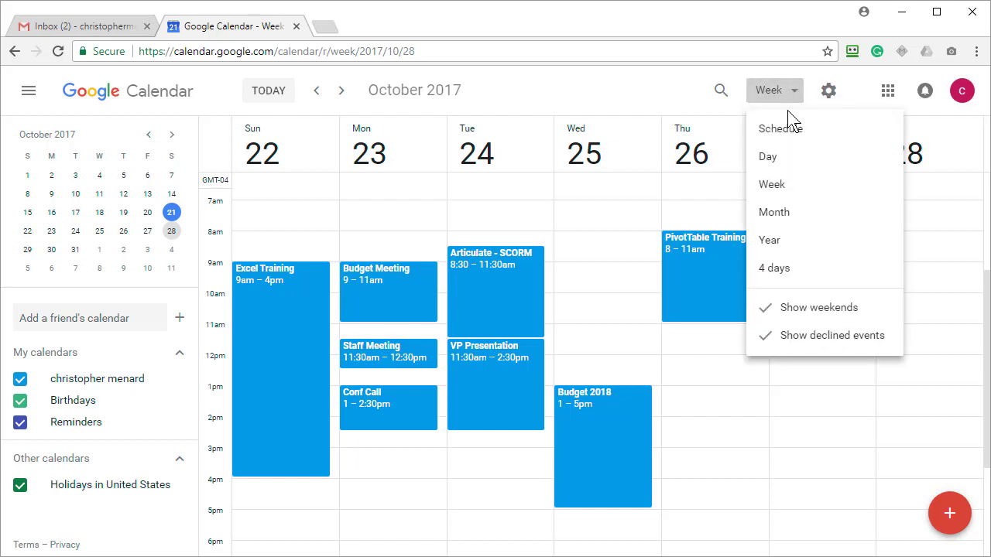
pyautogui.click(778, 158)
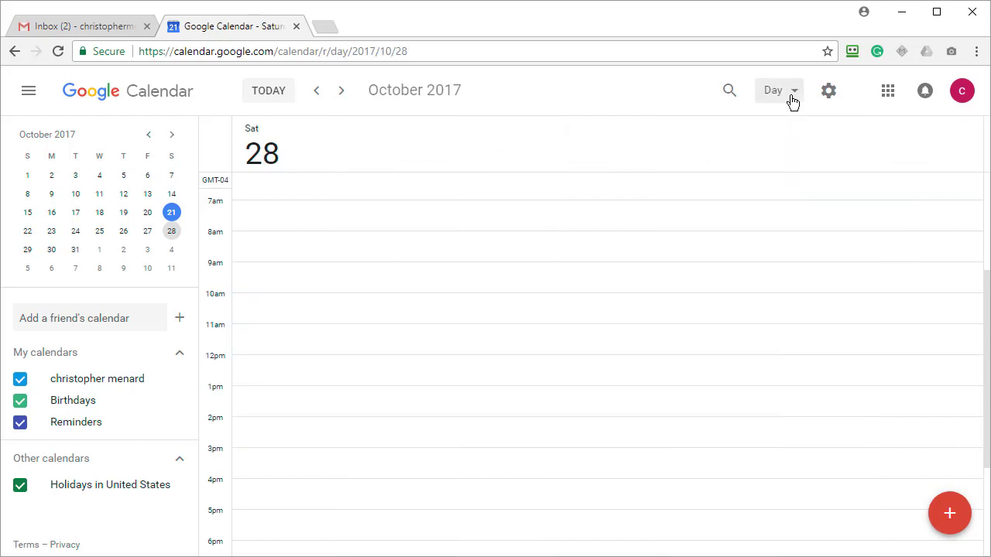
pyautogui.click(790, 98)
pyautogui.click(793, 214)
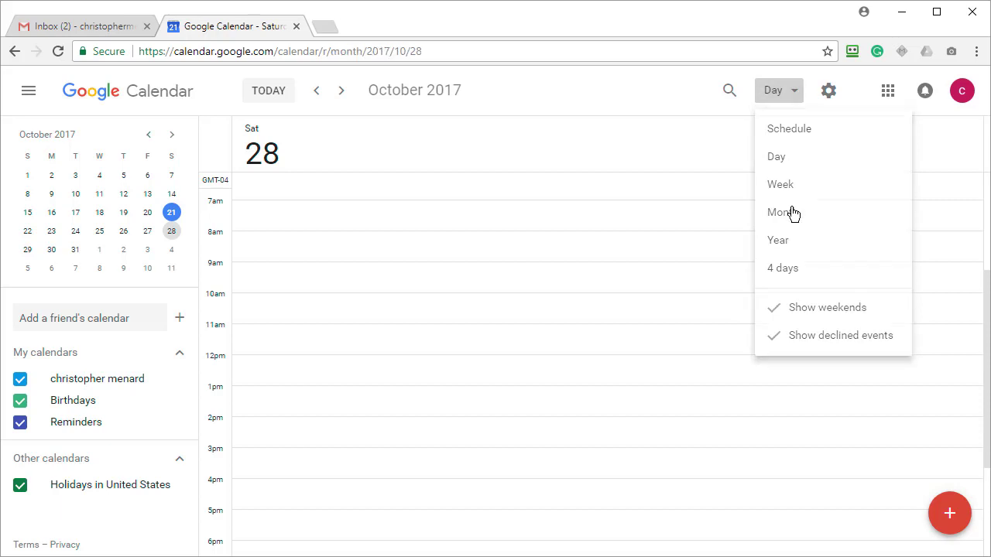
pyautogui.click(793, 96)
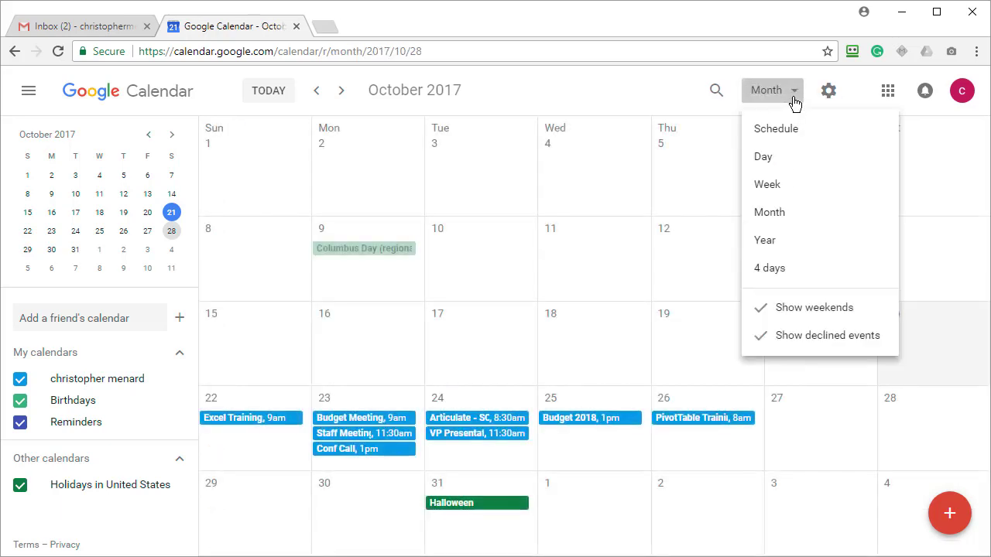
pyautogui.click(775, 248)
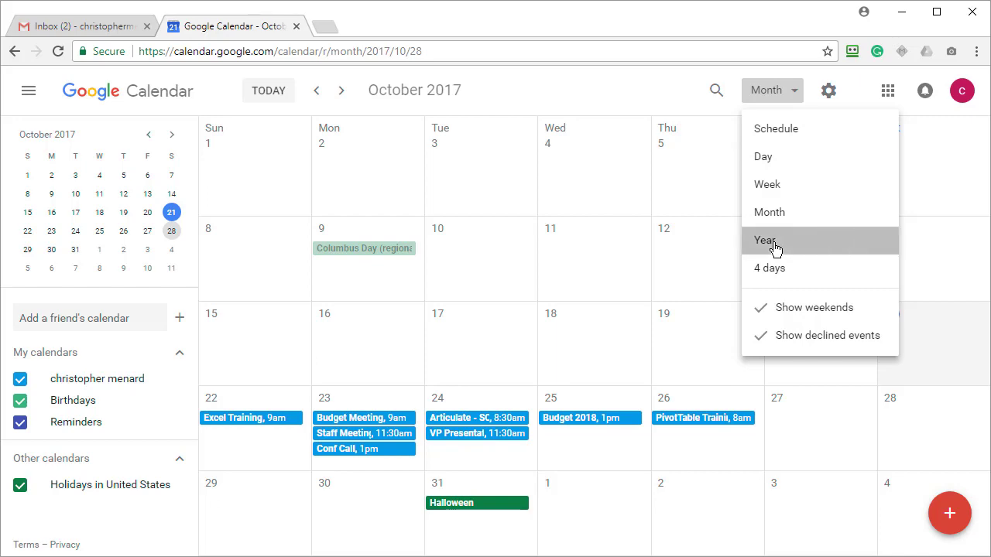
pyautogui.scroll(-5, 777, 248)
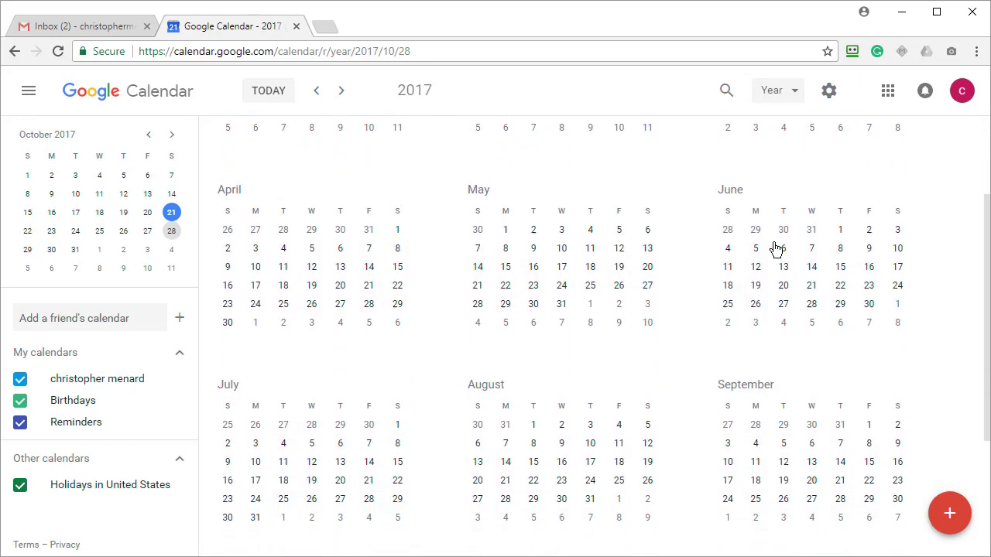
pyautogui.scroll(5, 777, 248)
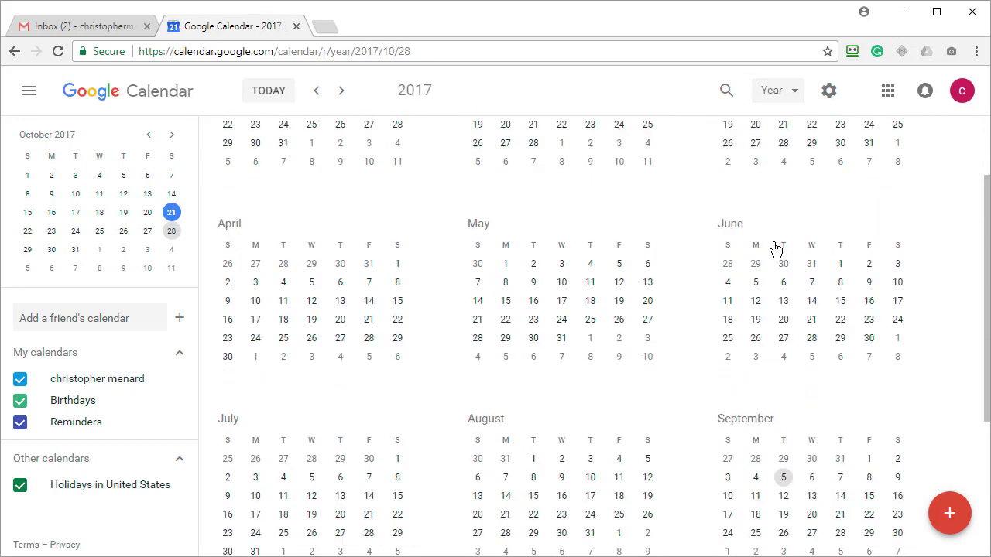
pyautogui.click(793, 93)
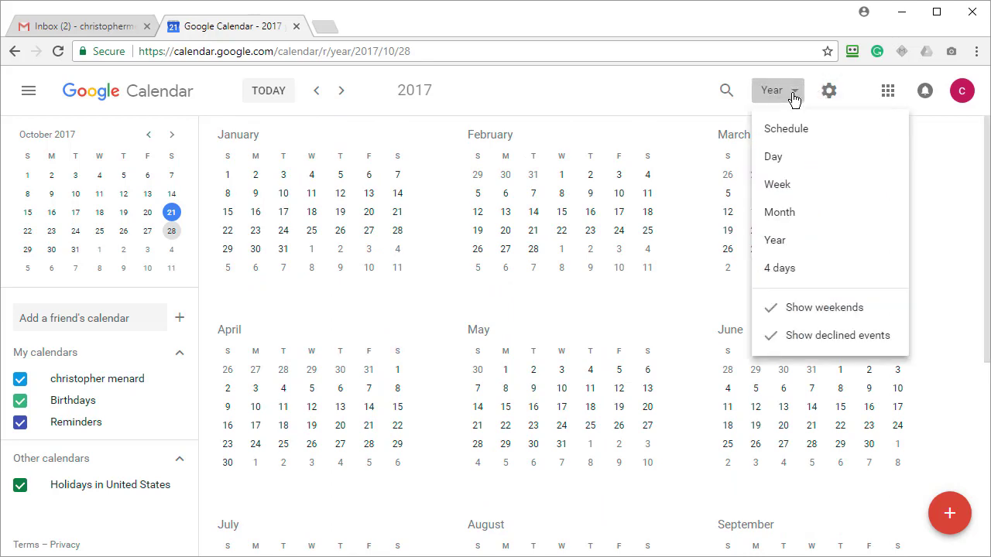
pyautogui.click(777, 185)
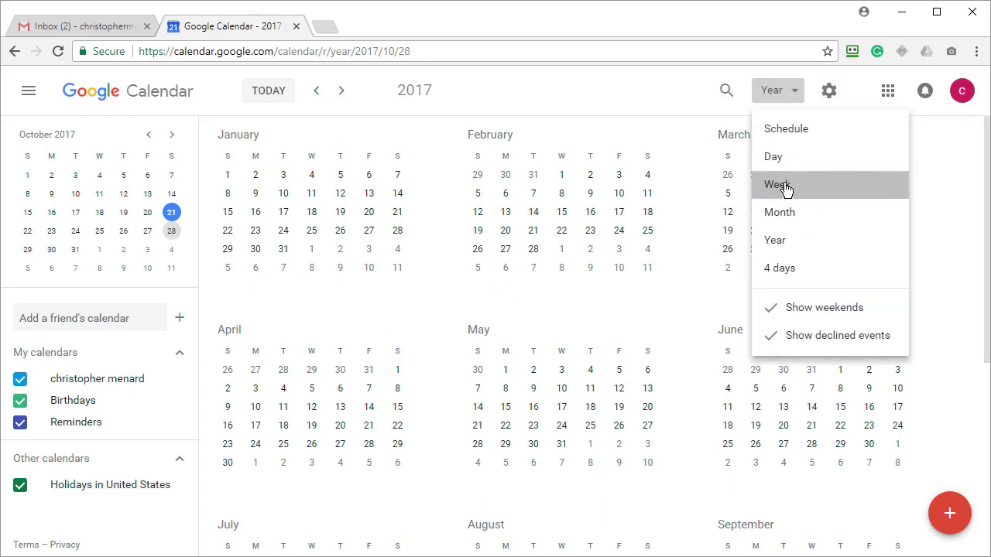
# Step: Hide weekends in the week view, and show them again
pyautogui.click(794, 93)
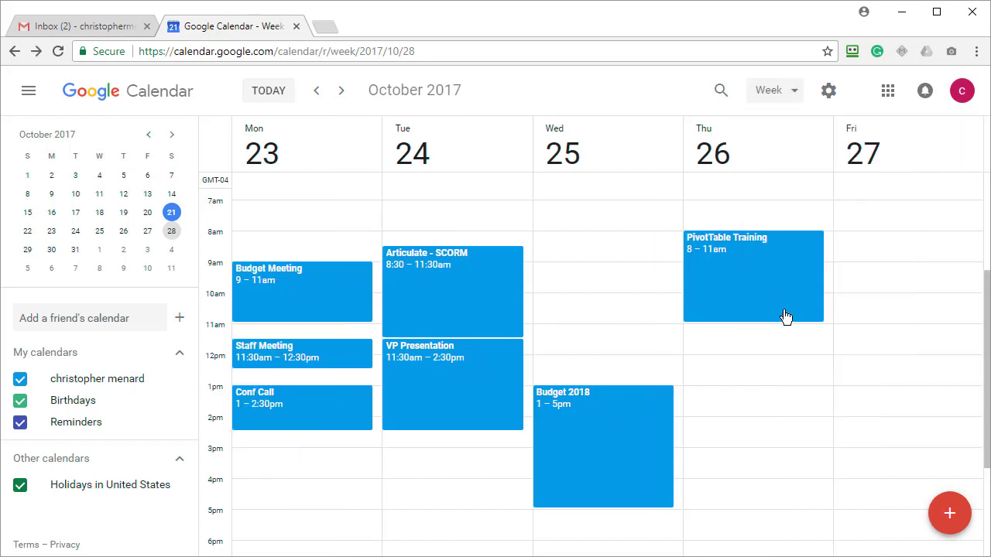
pyautogui.click(795, 94)
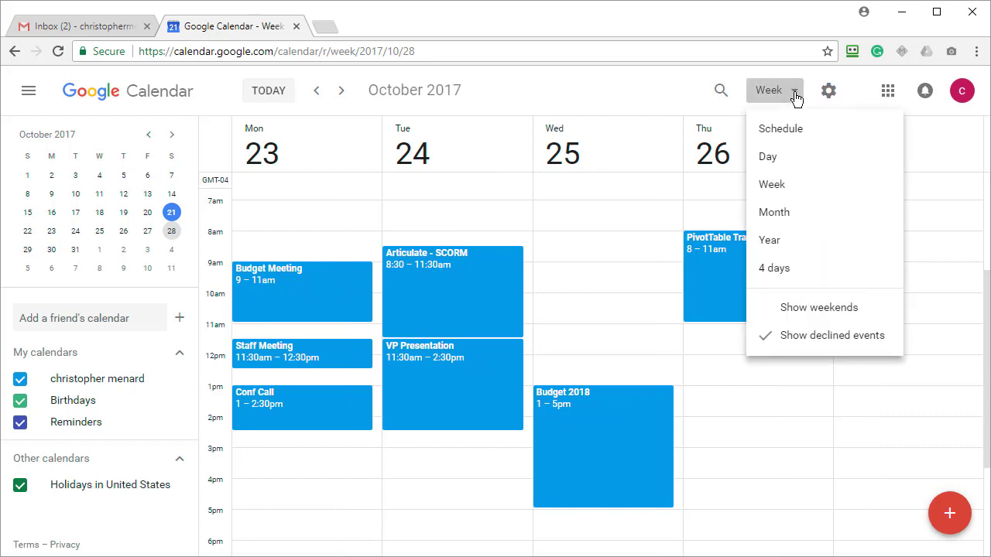
pyautogui.click(809, 311)
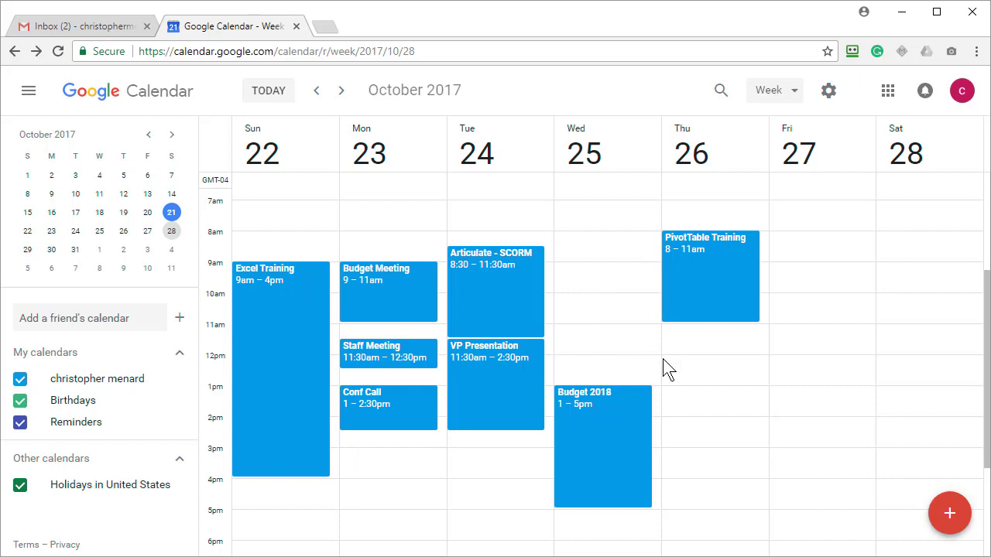
# Step: Create an event titled "CPR Training" on Thursday, October 26, 2017, from 1:00pm to 3:00pm
pyautogui.click(682, 371)
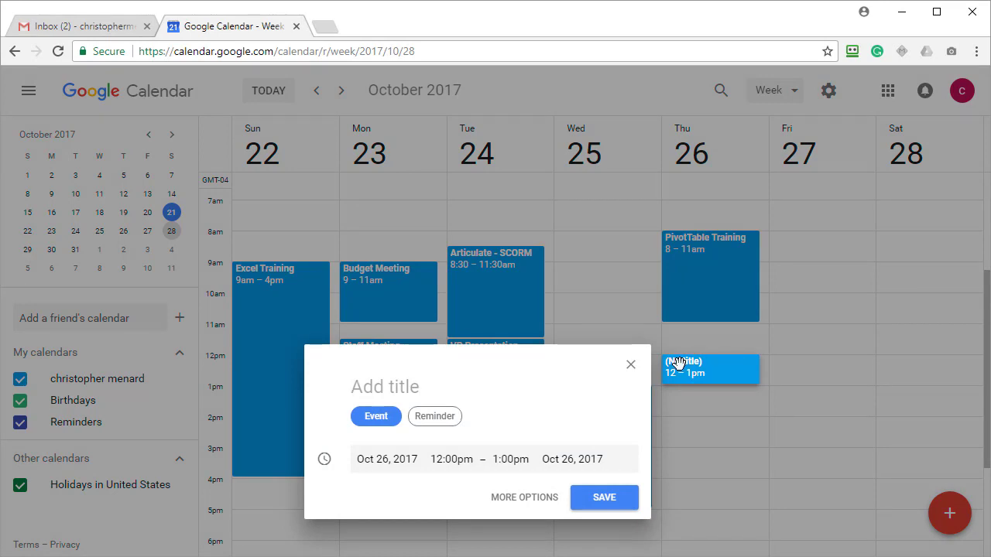
pyautogui.write('CPR')
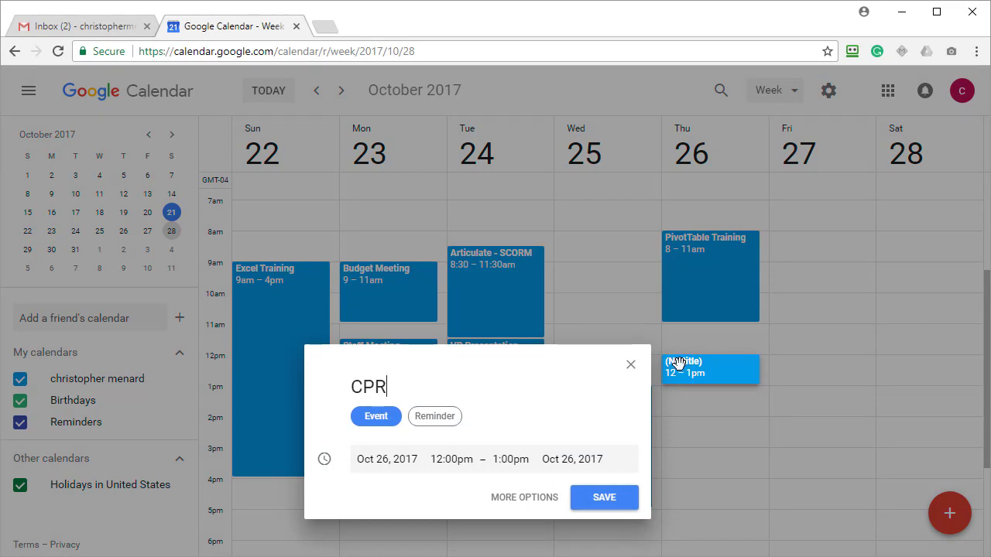
pyautogui.write(' Training')
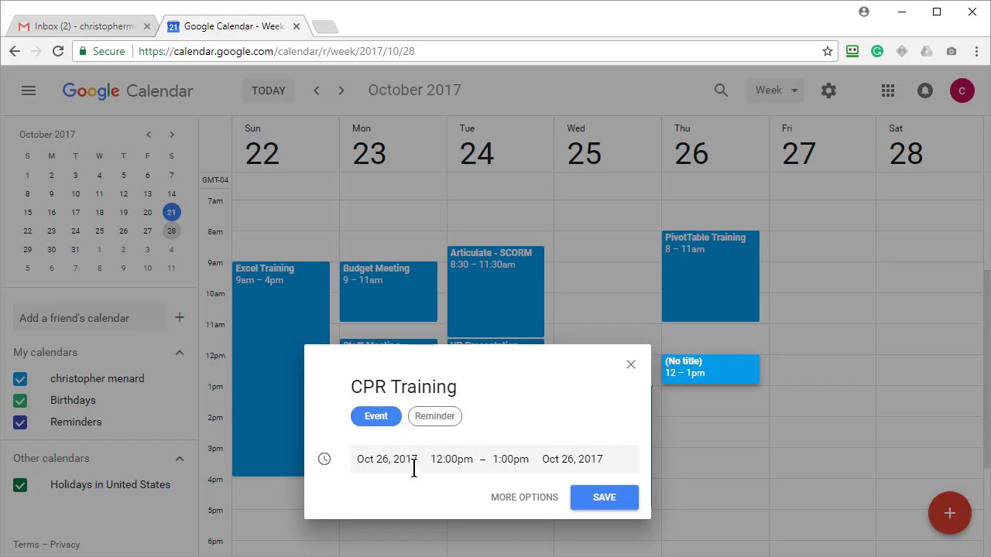
pyautogui.click(443, 459)
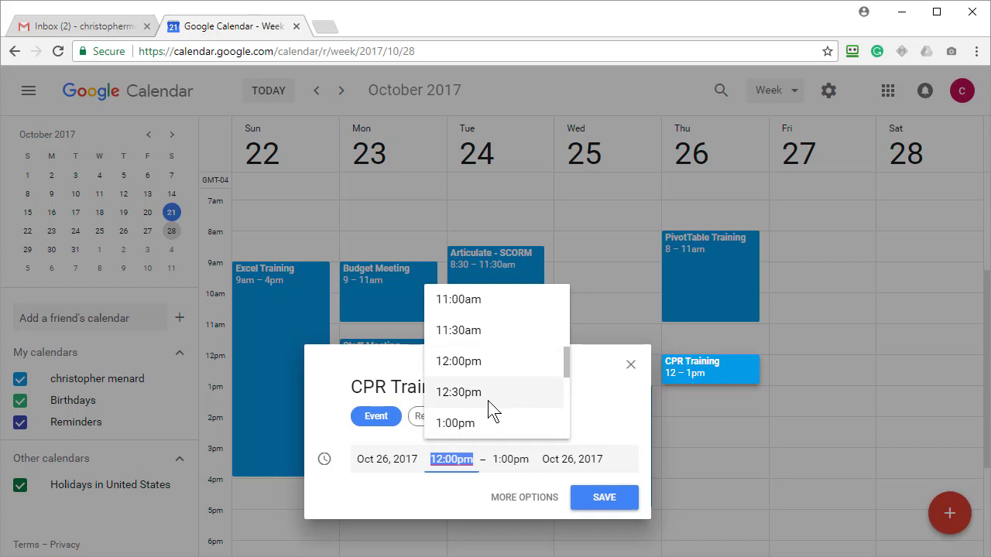
pyautogui.click(498, 422)
pyautogui.click(504, 459)
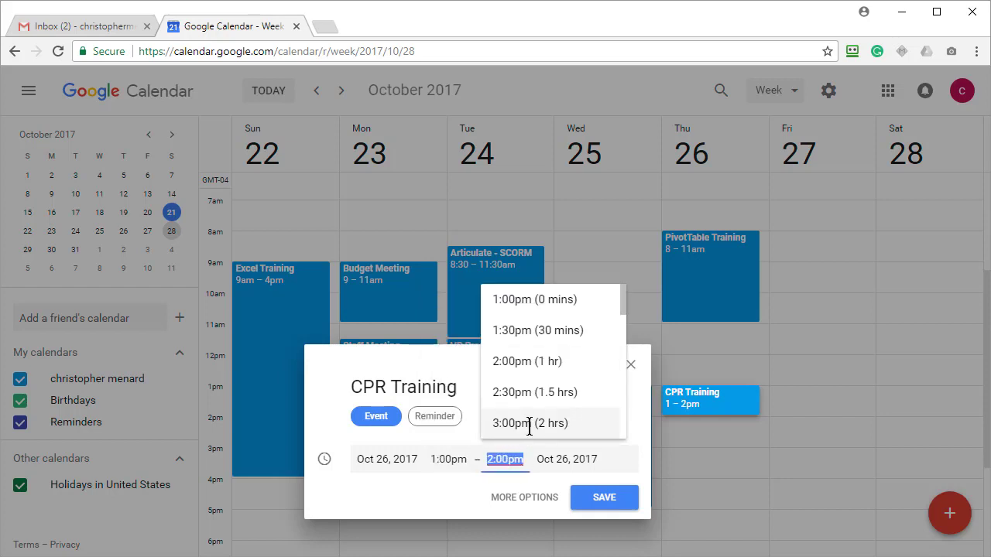
pyautogui.click(525, 423)
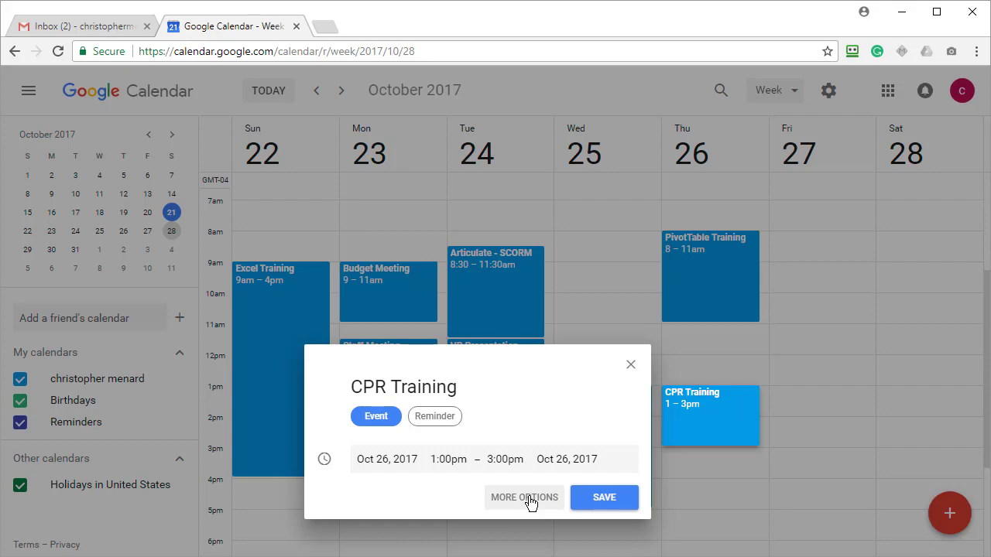
# Step: Check the repeat and video call settings in the CPR Training event's full options, and save the event
pyautogui.click(524, 499)
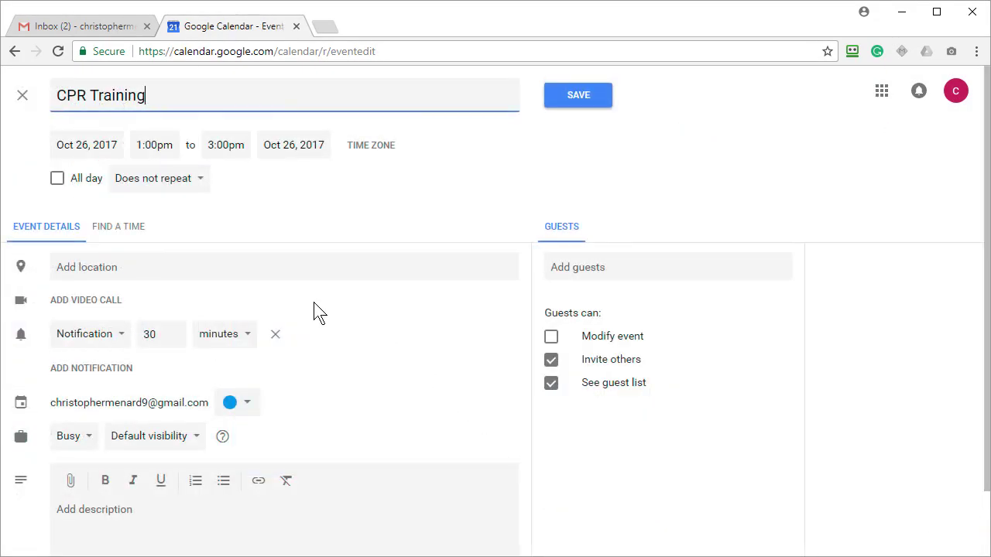
pyautogui.click(183, 188)
pyautogui.click(183, 188)
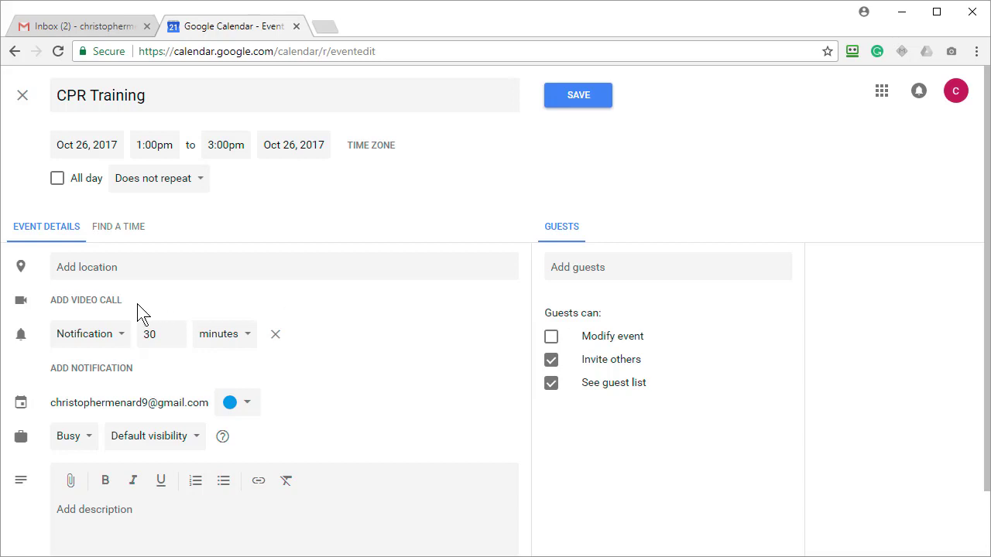
pyautogui.click(85, 304)
pyautogui.click(591, 102)
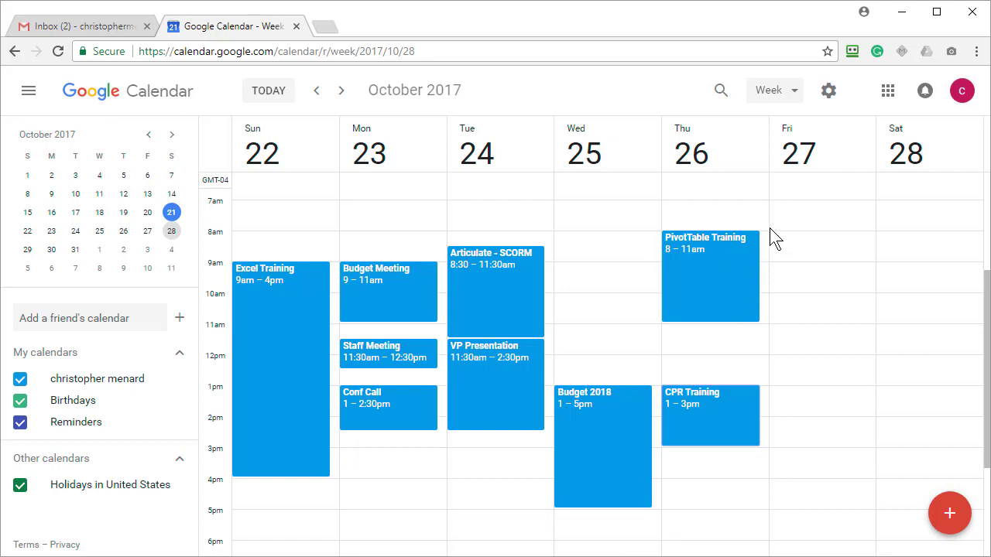
# Step: Switch back to the classic Calendar interface and go to the week of October 22–28, 2017
pyautogui.click(829, 101)
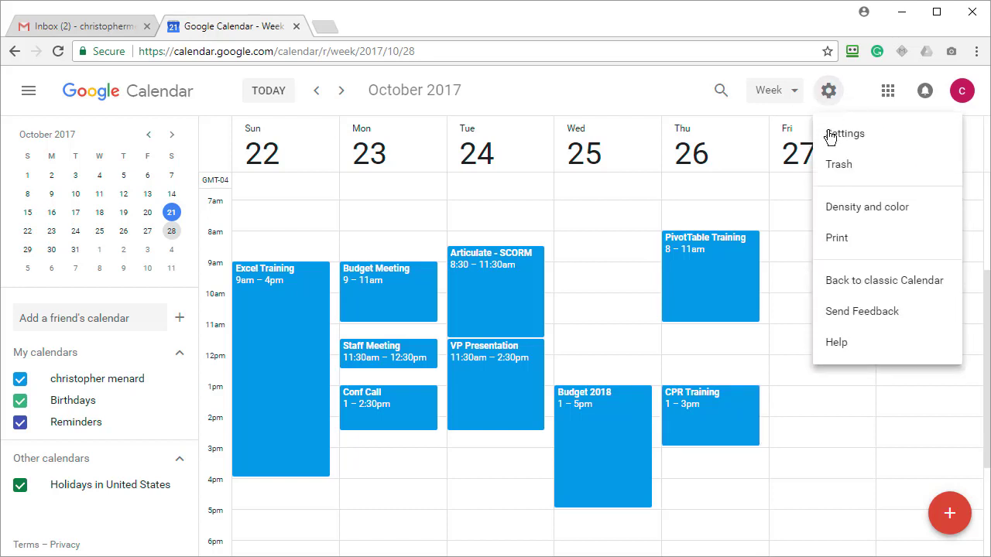
pyautogui.click(853, 287)
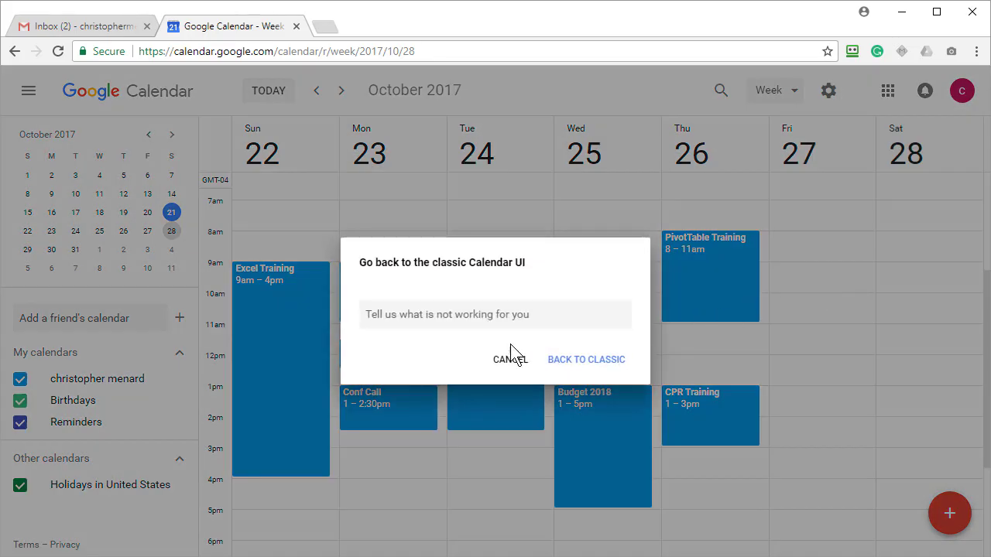
pyautogui.click(580, 364)
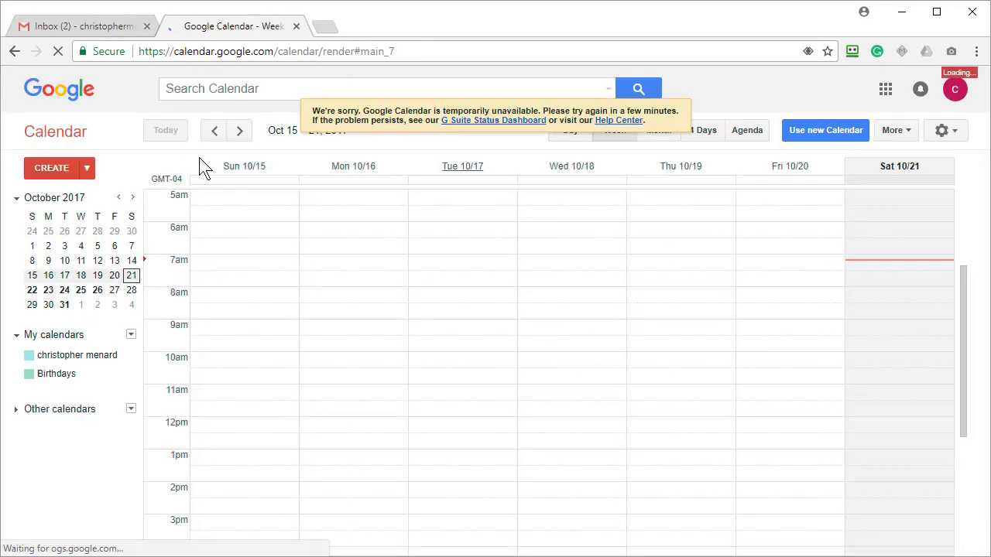
pyautogui.click(240, 133)
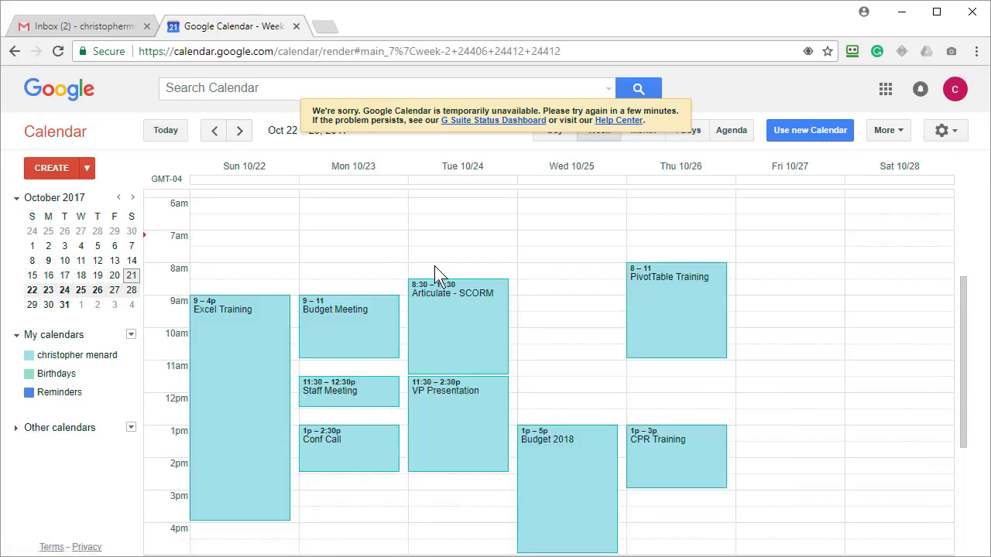